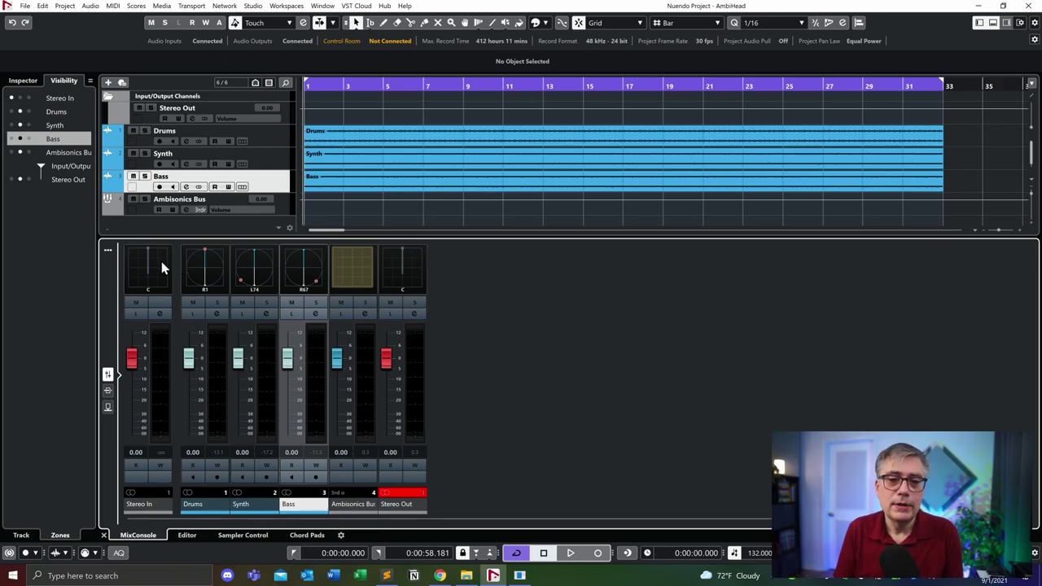
- Open the Ambisonics Bus channel settings and bring up its AmbiHeadHD decoder editor at 3rd order
{"action": "left_click", "coordinate": [366, 314]}
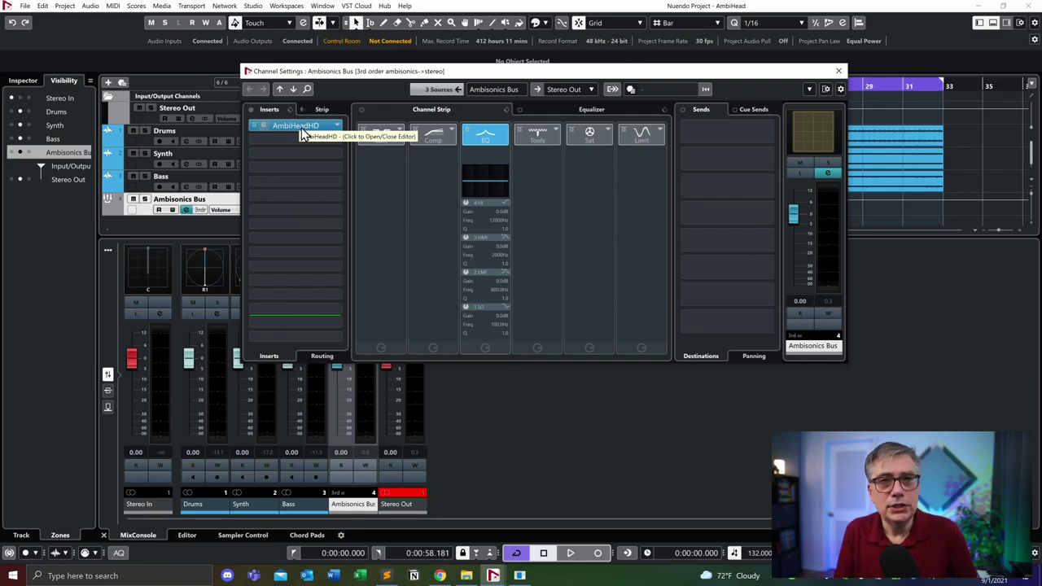
{"action": "left_click_drag", "start_coordinate": [366, 71], "coordinate": [318, 68]}
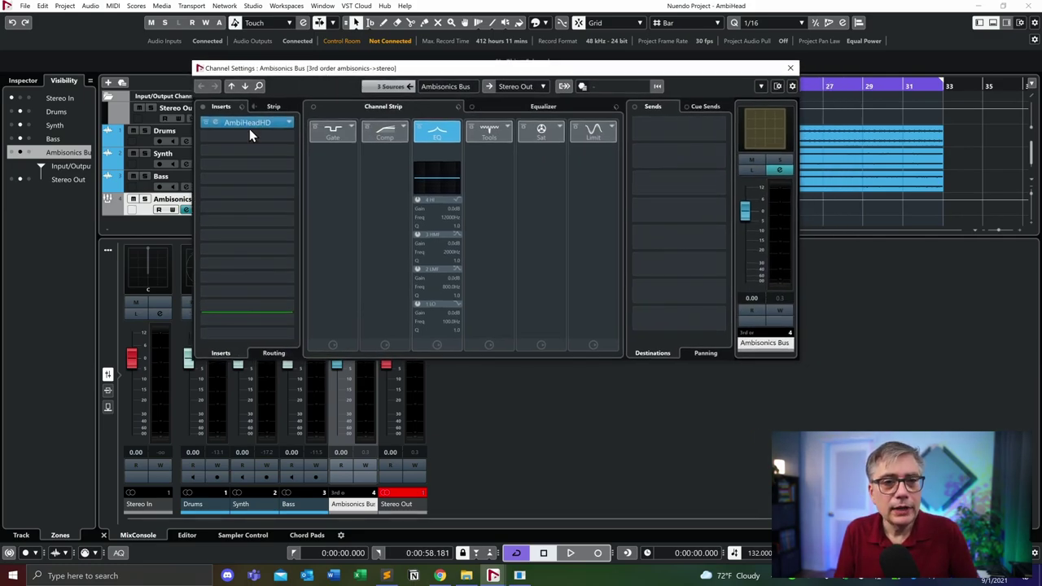
{"action": "left_click", "coordinate": [254, 125]}
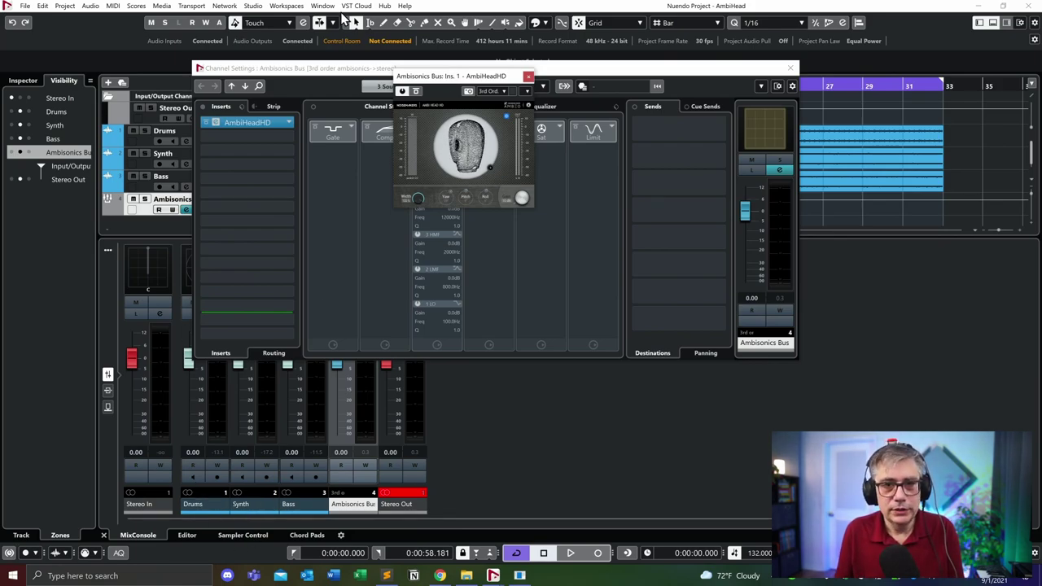
- Close the Ambisonics Bus settings, start playback, reset the Head Tracker OSC Bridge, then minimize it
{"action": "left_click", "coordinate": [794, 67]}
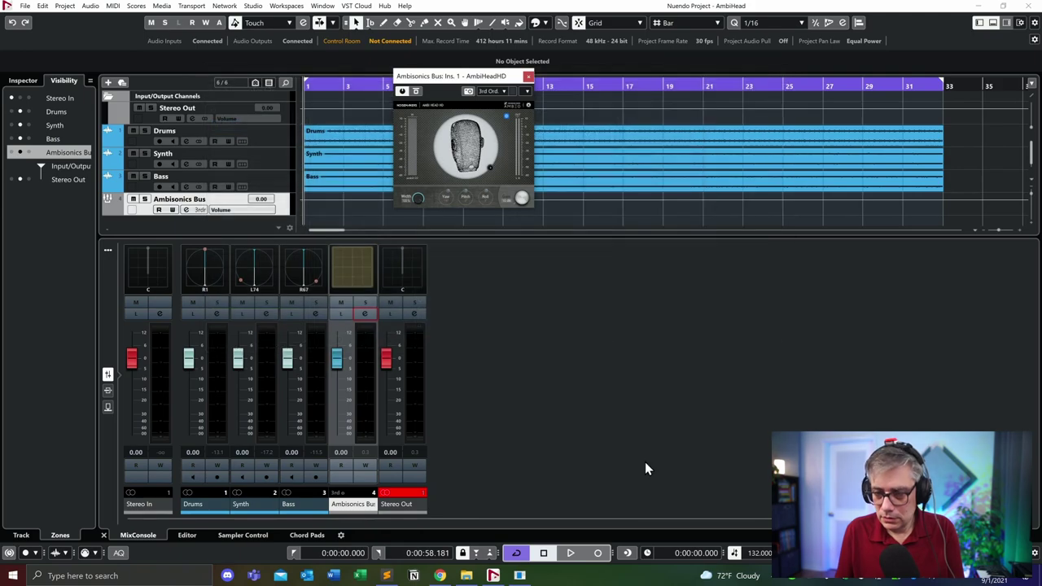
{"action": "left_click", "coordinate": [572, 555]}
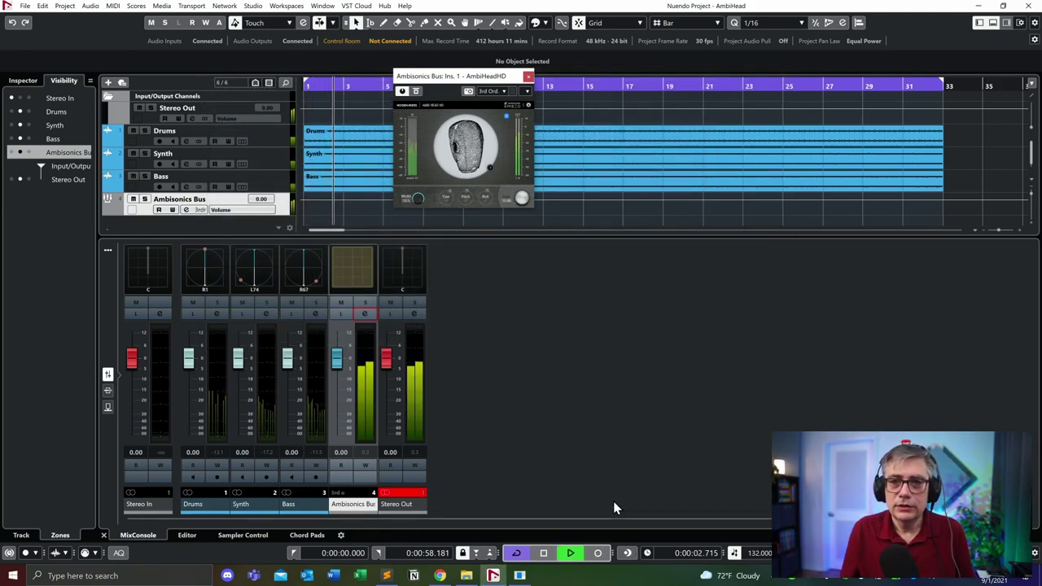
{"action": "left_click", "coordinate": [520, 576]}
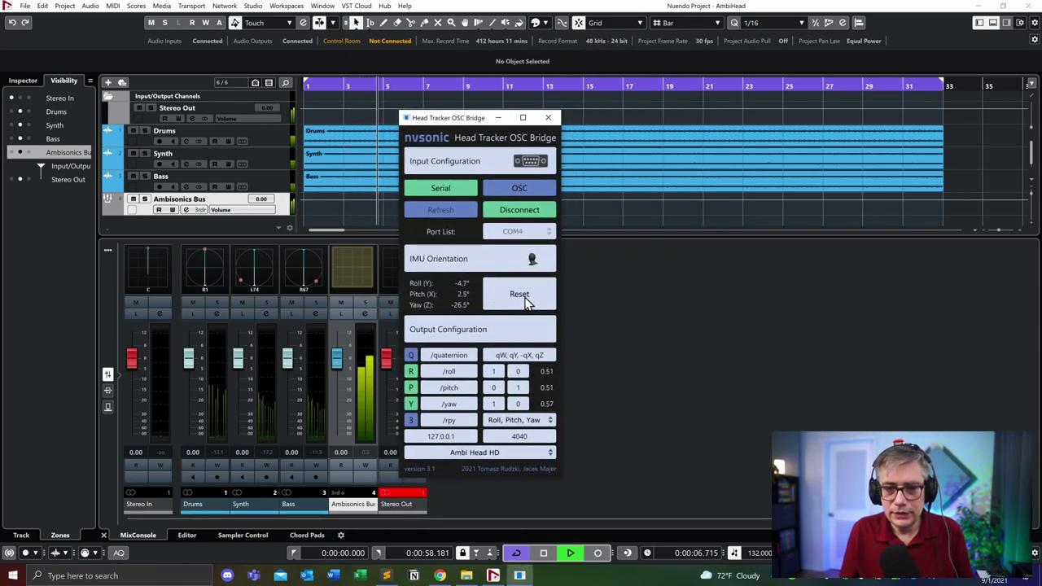
{"action": "left_click", "coordinate": [525, 302]}
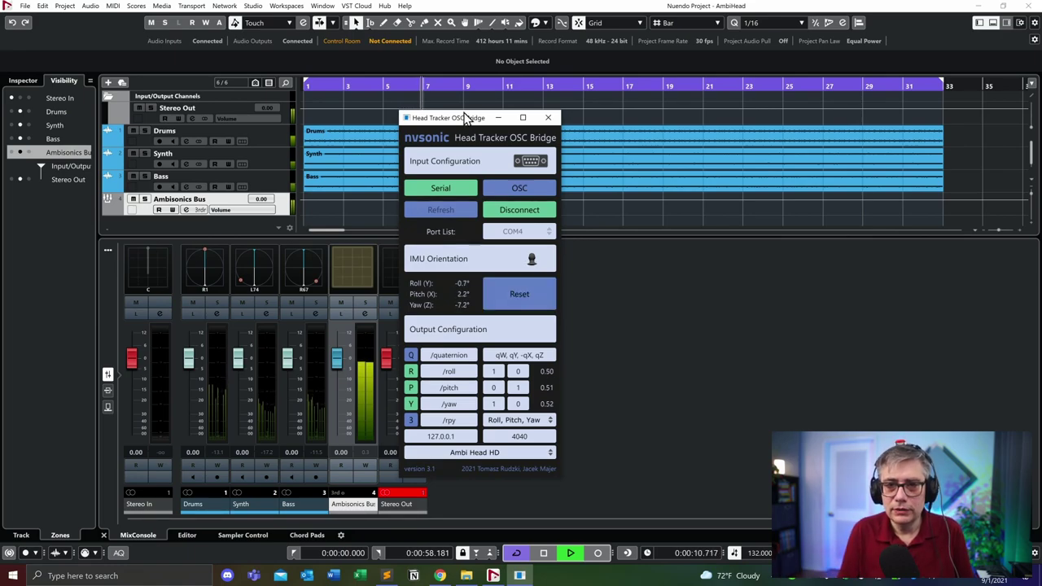
{"action": "left_click", "coordinate": [356, 22]}
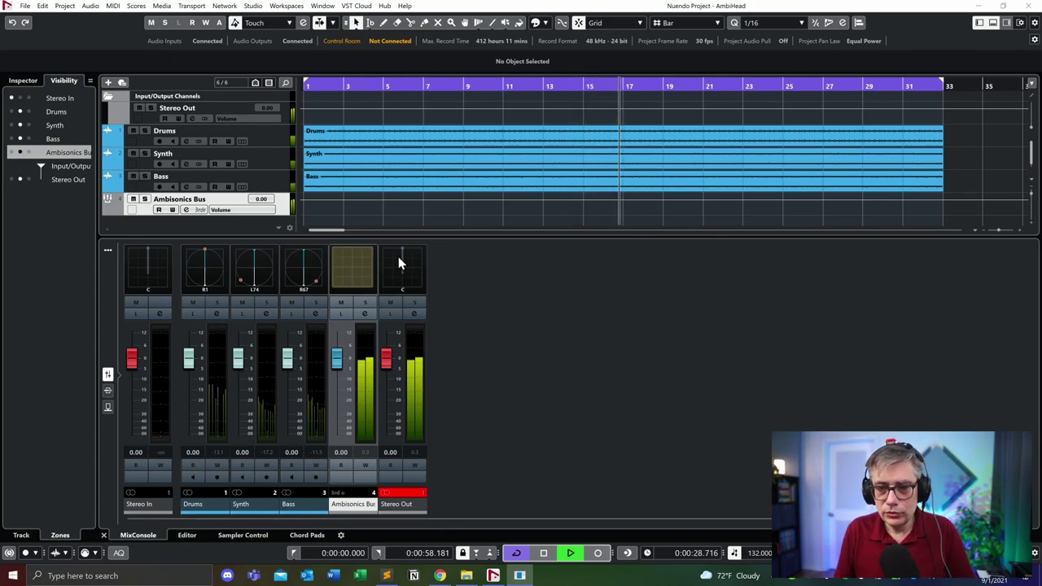
- Stop playback from the MixConsole with Space, returning to zero with AmbiHeadHD visible again
{"action": "left_click", "coordinate": [581, 472]}
{"action": "key", "text": "space"}
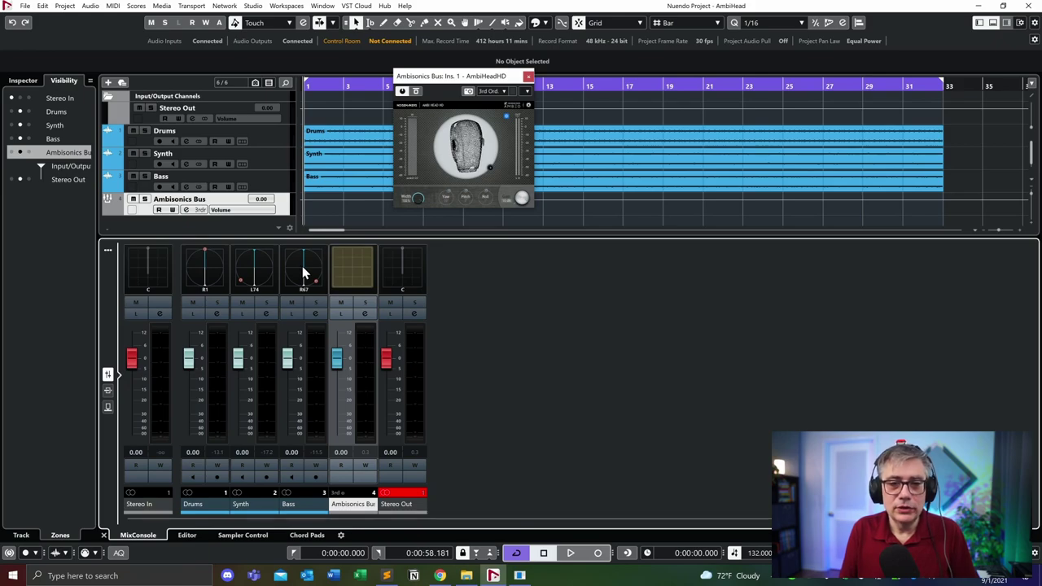
- Set the Bass panner to SpaceController and arrange it beside the AmbiHeadHD decoder window
{"action": "right_click", "coordinate": [307, 275]}
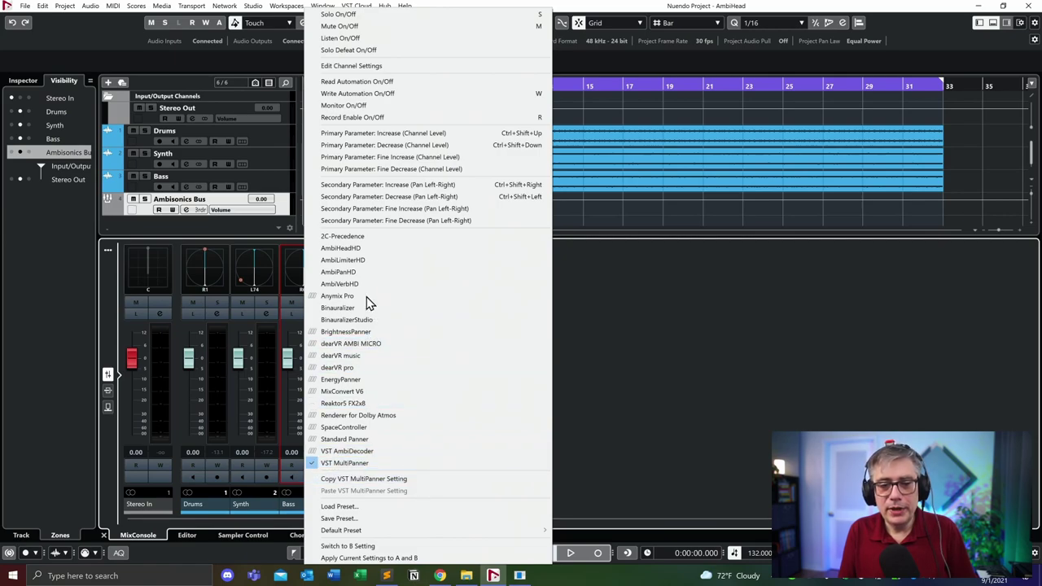
{"action": "left_click", "coordinate": [353, 430]}
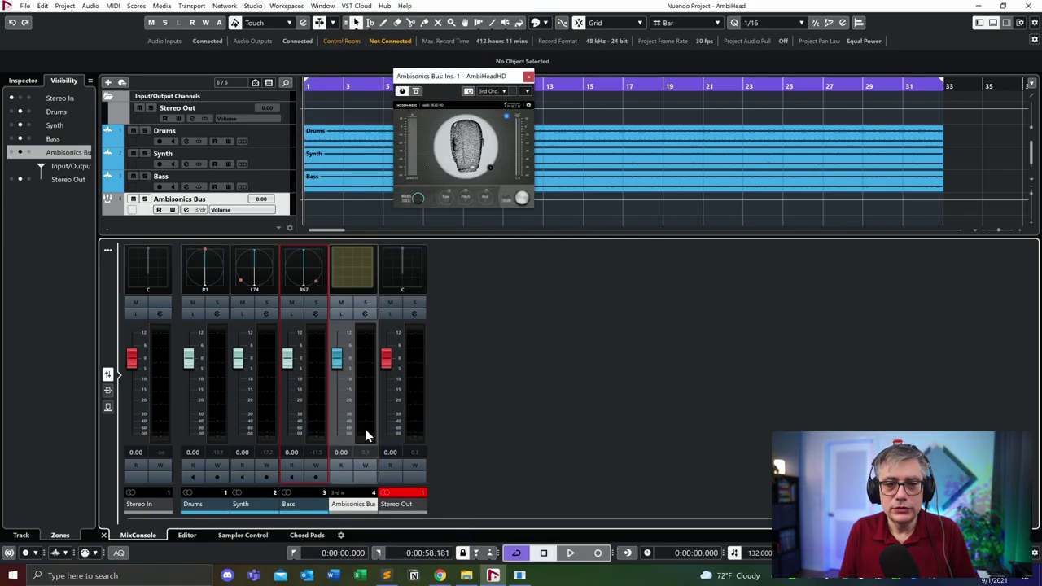
{"action": "left_click_drag", "start_coordinate": [262, 60], "coordinate": [361, 121]}
{"action": "left_click_drag", "start_coordinate": [456, 74], "coordinate": [914, 101]}
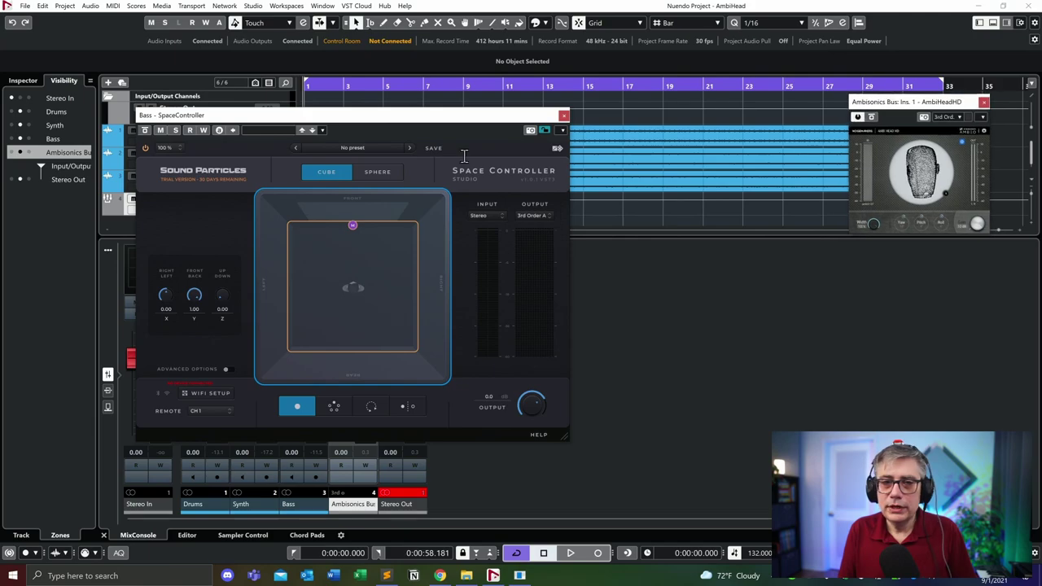
{"action": "left_click_drag", "start_coordinate": [374, 115], "coordinate": [549, 53]}
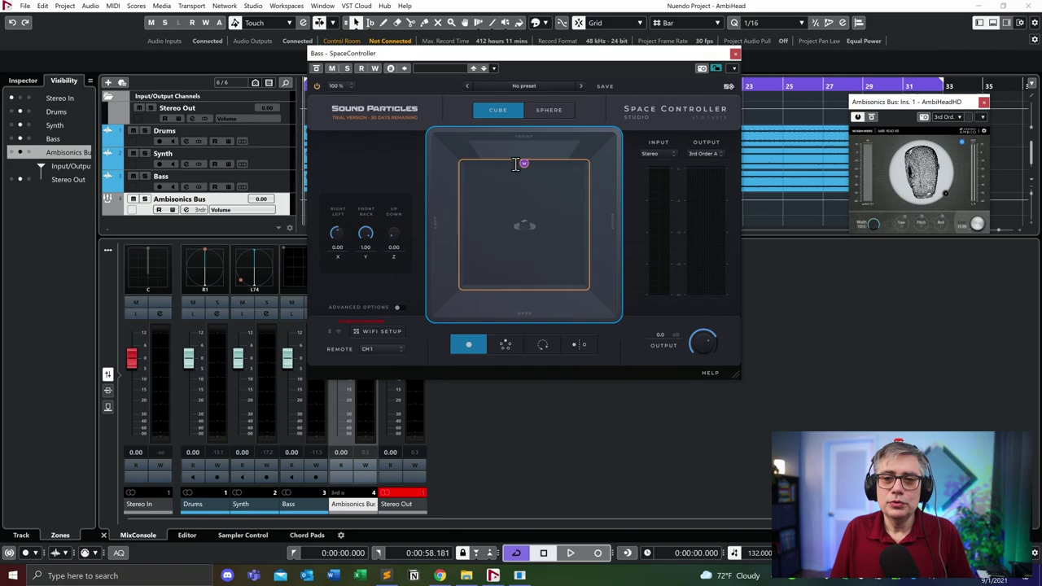
- Switch the Bass SpaceController to SPHERE view, showing azimuth 0.0 and elevation 0.0
{"action": "mouse_move", "coordinate": [524, 224]}
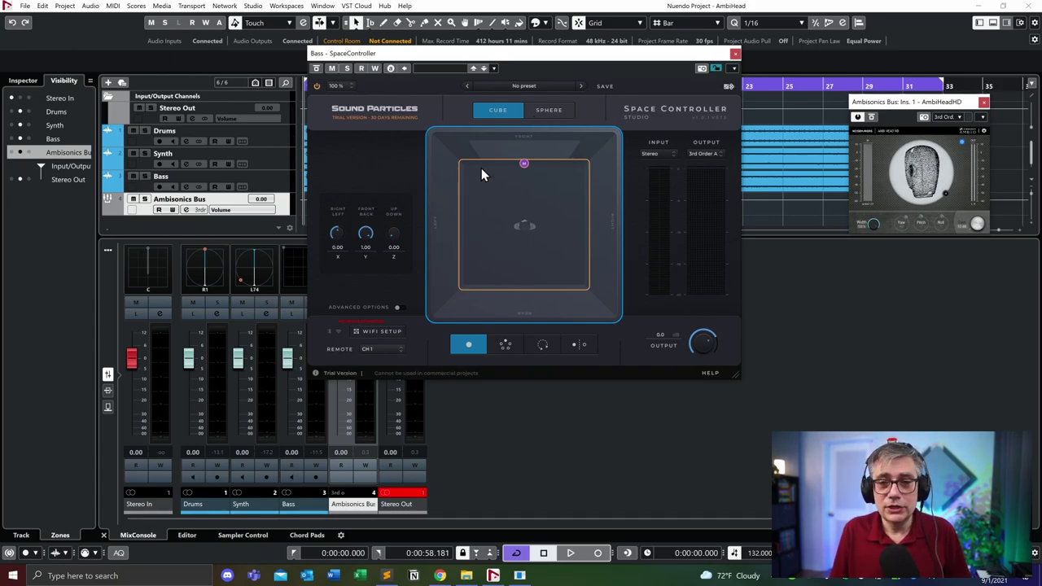
{"action": "mouse_move", "coordinate": [506, 185]}
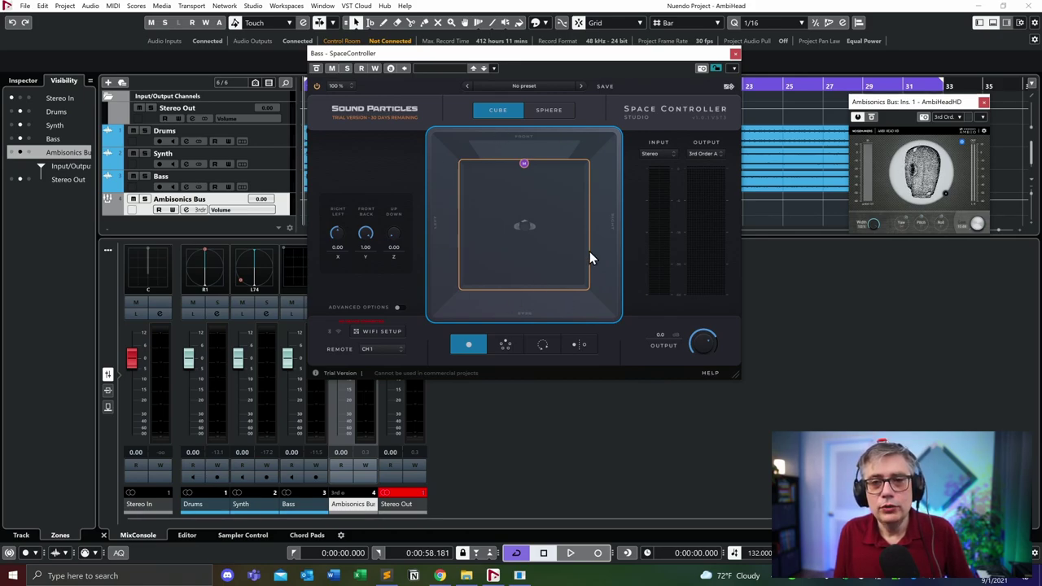
{"action": "left_click", "coordinate": [551, 110]}
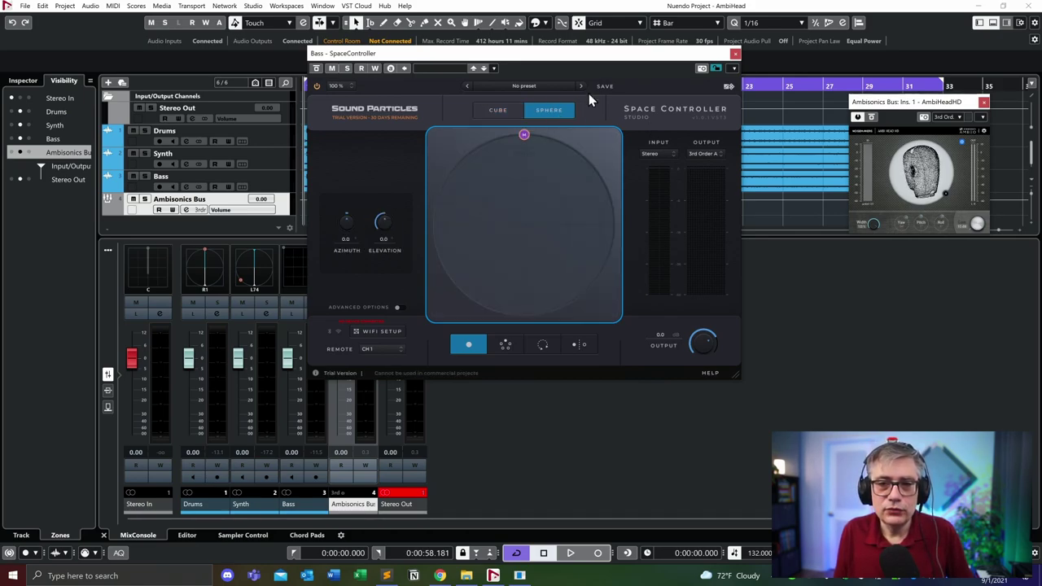
- Return the Bass SpaceController to cube view with the source at X -0.07, Y 1.00, Z 0.48, and move it left
{"action": "left_click", "coordinate": [500, 110]}
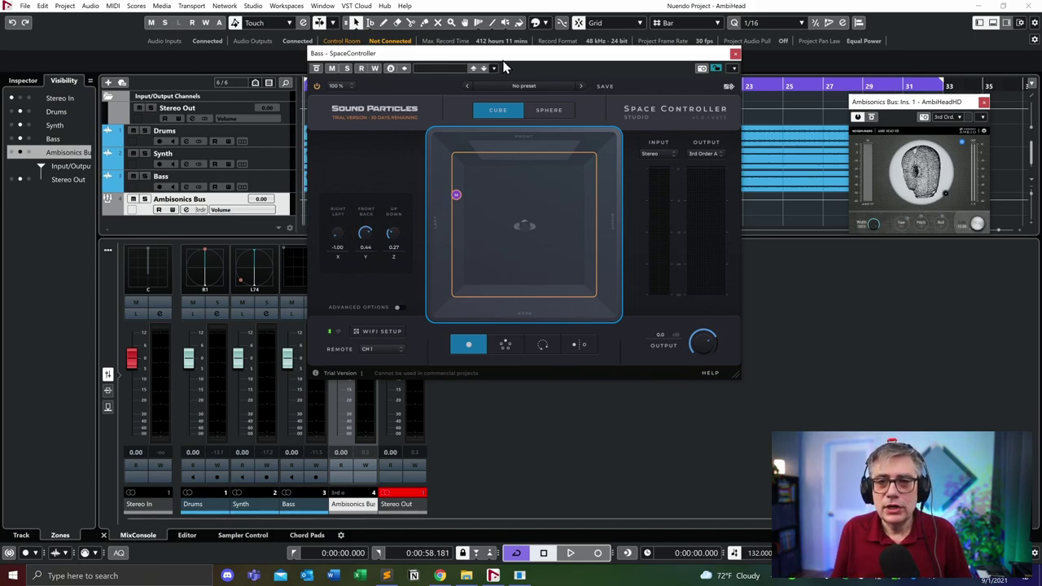
{"action": "left_click_drag", "start_coordinate": [525, 55], "coordinate": [369, 46]}
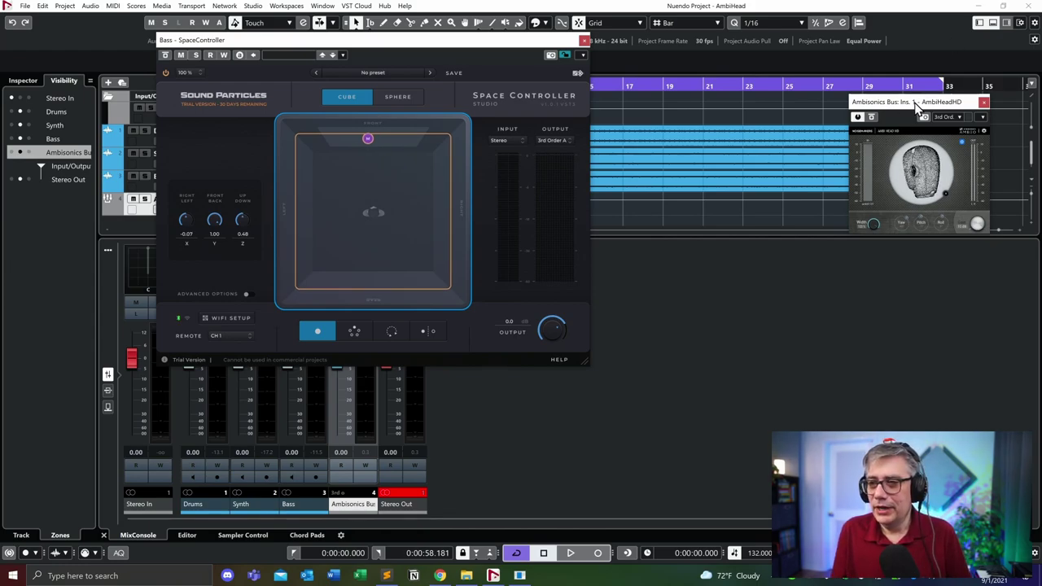
- Move the AmbiHeadHD and Bass SpaceController windows off the mixer channels, to the lower right
{"action": "left_click_drag", "start_coordinate": [916, 108], "coordinate": [665, 179]}
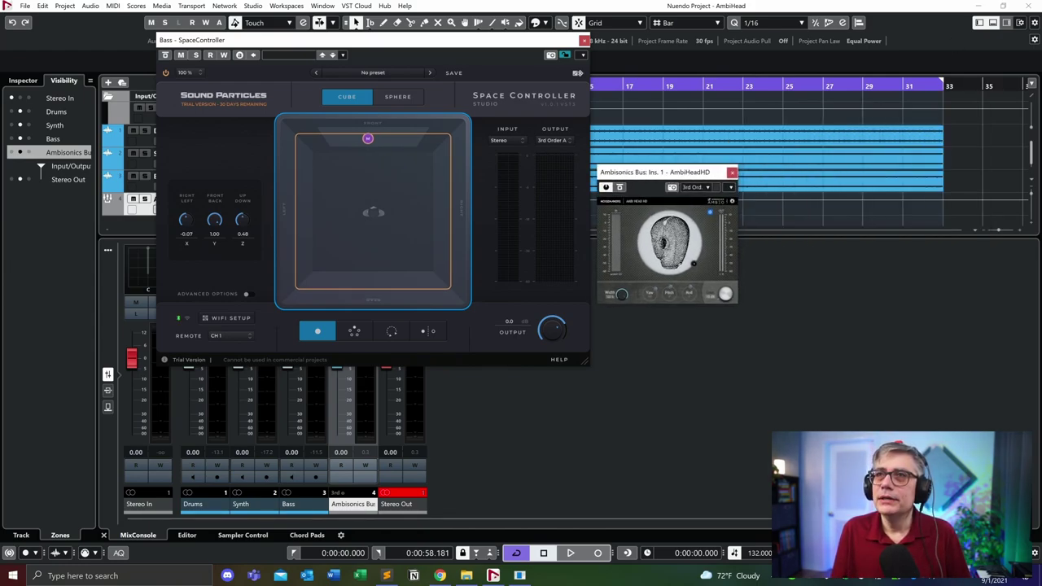
{"action": "key", "text": "alt+Tab"}
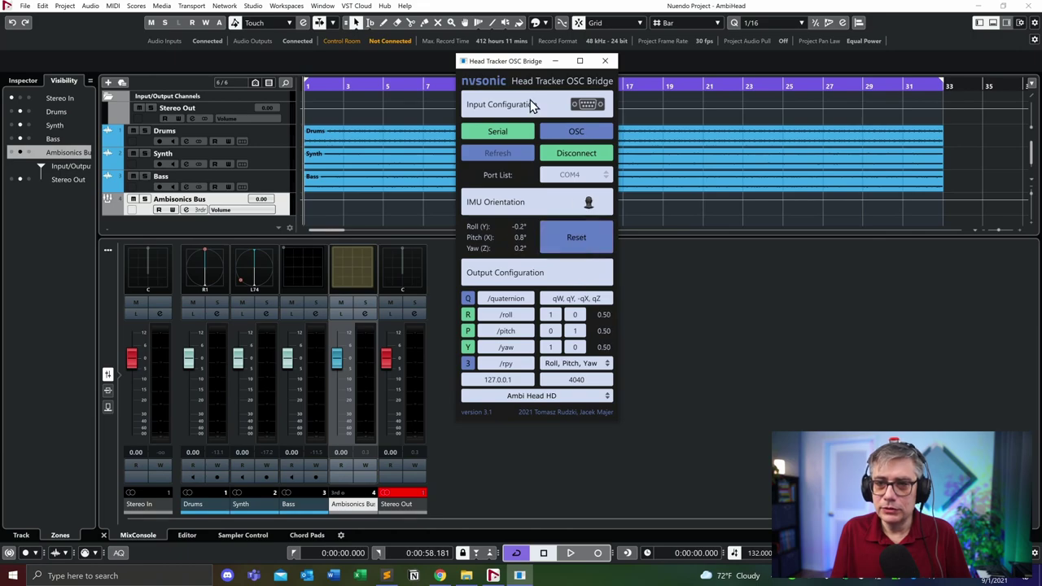
{"action": "key", "text": "alt+Tab"}
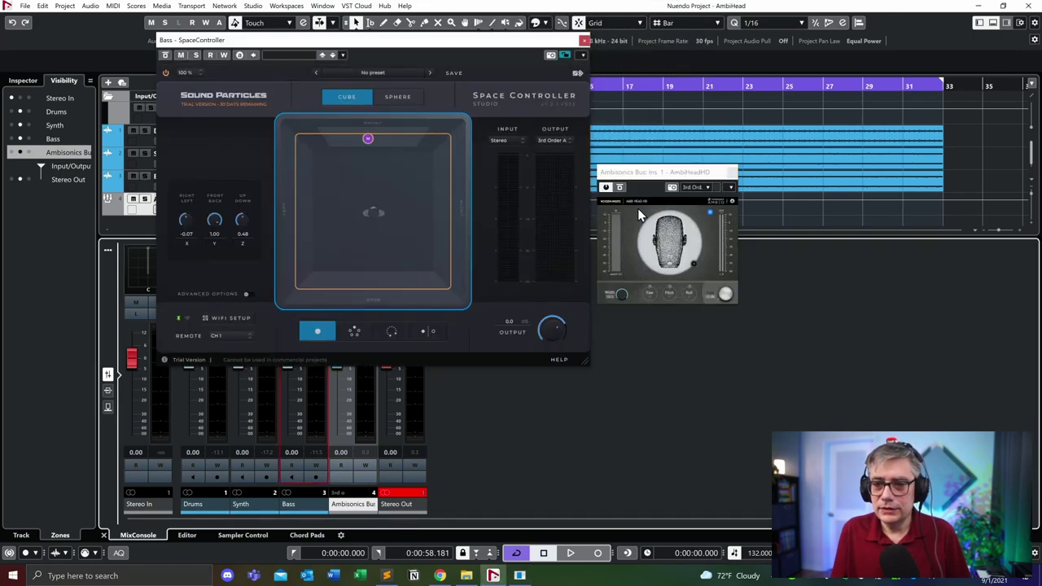
{"action": "left_click_drag", "start_coordinate": [679, 160], "coordinate": [718, 131]}
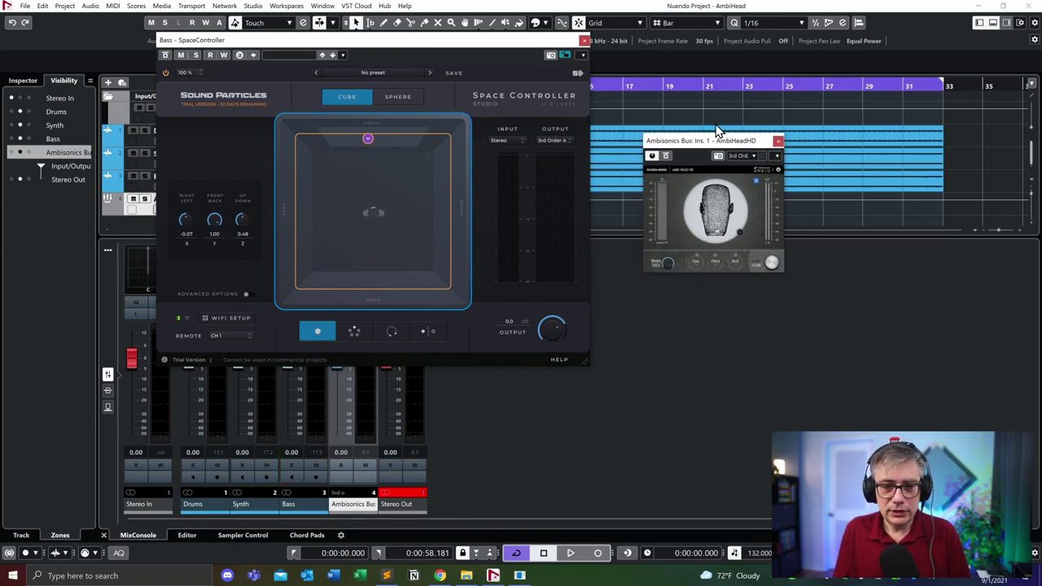
{"action": "left_click_drag", "start_coordinate": [304, 47], "coordinate": [713, 230]}
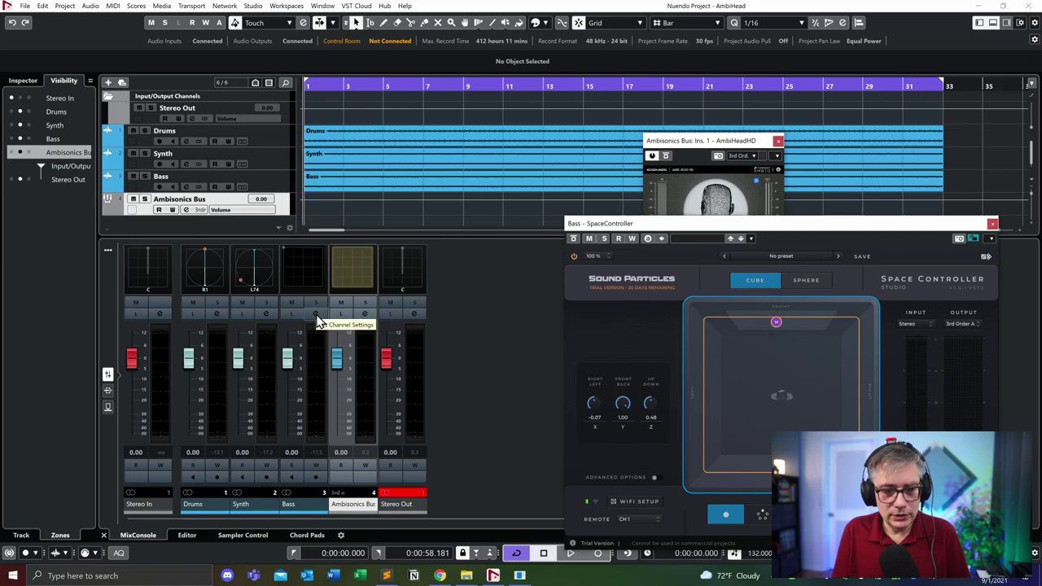
- Solo the Bass track, start playback, and raise the Bass SpaceController window over the project
{"action": "left_click", "coordinate": [316, 316]}
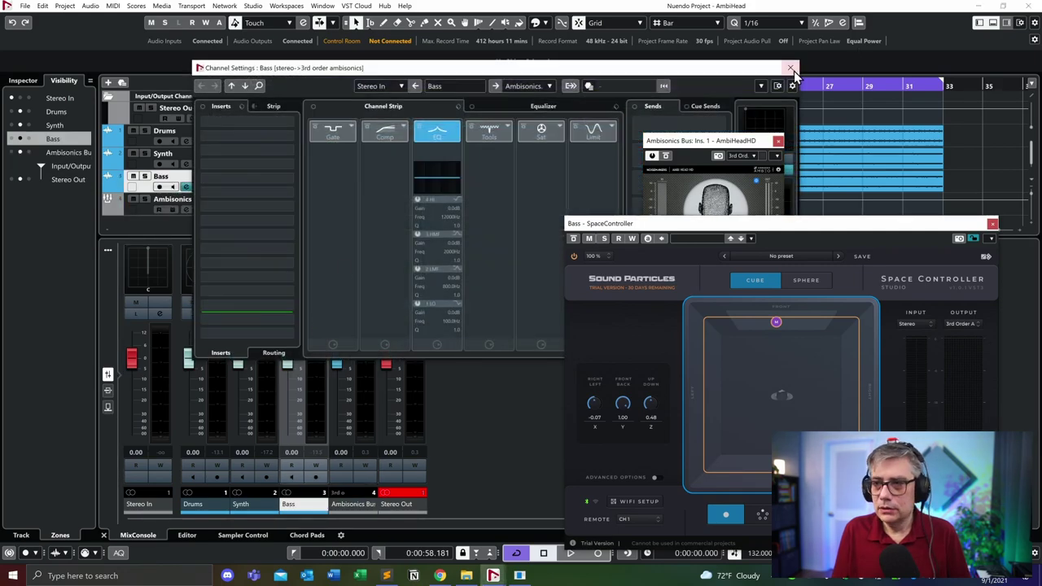
{"action": "left_click", "coordinate": [316, 314]}
{"action": "left_click", "coordinate": [317, 303]}
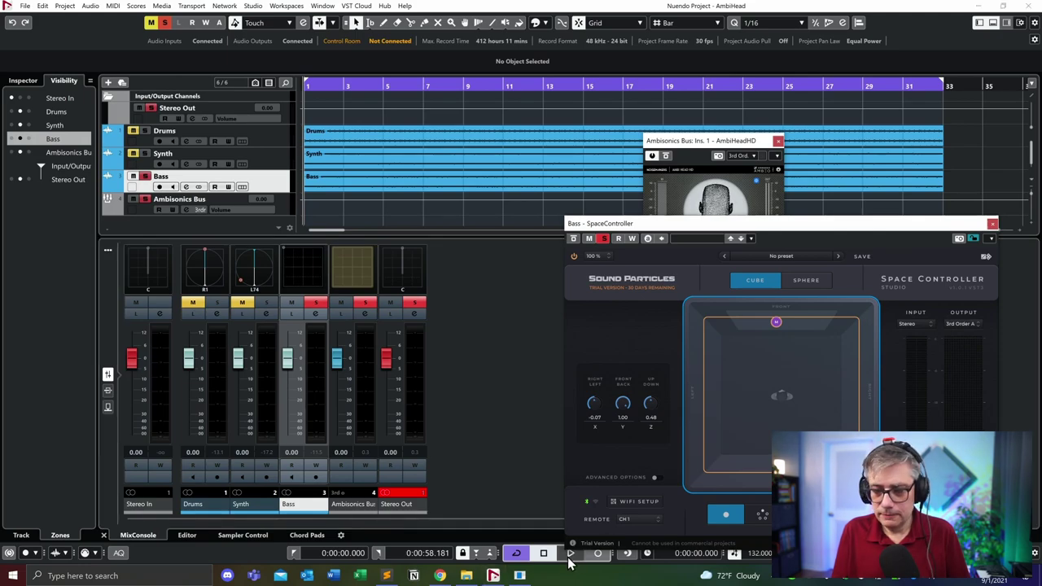
{"action": "left_click", "coordinate": [570, 554]}
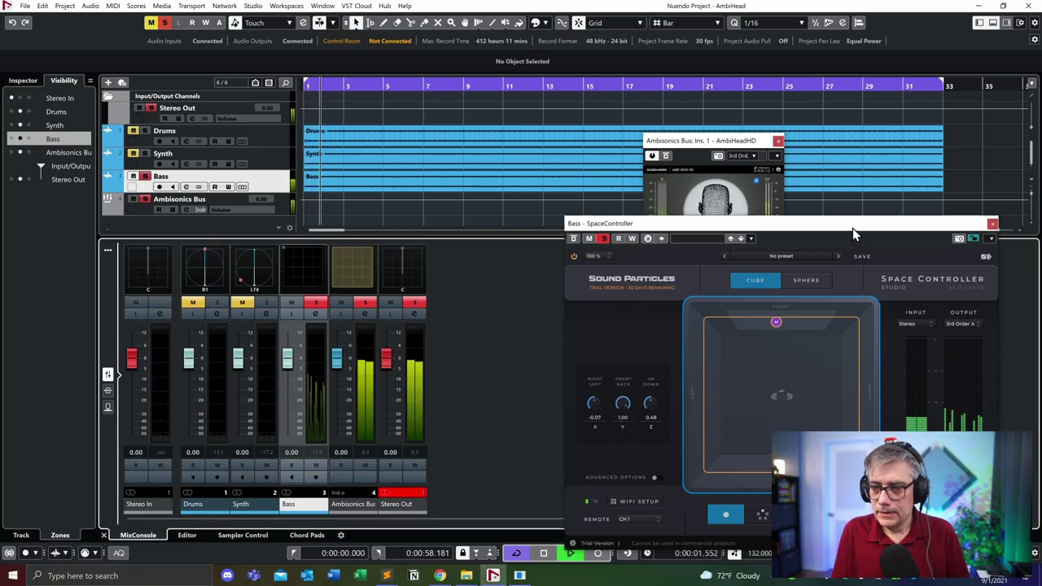
{"action": "left_click_drag", "start_coordinate": [855, 233], "coordinate": [471, 77]}
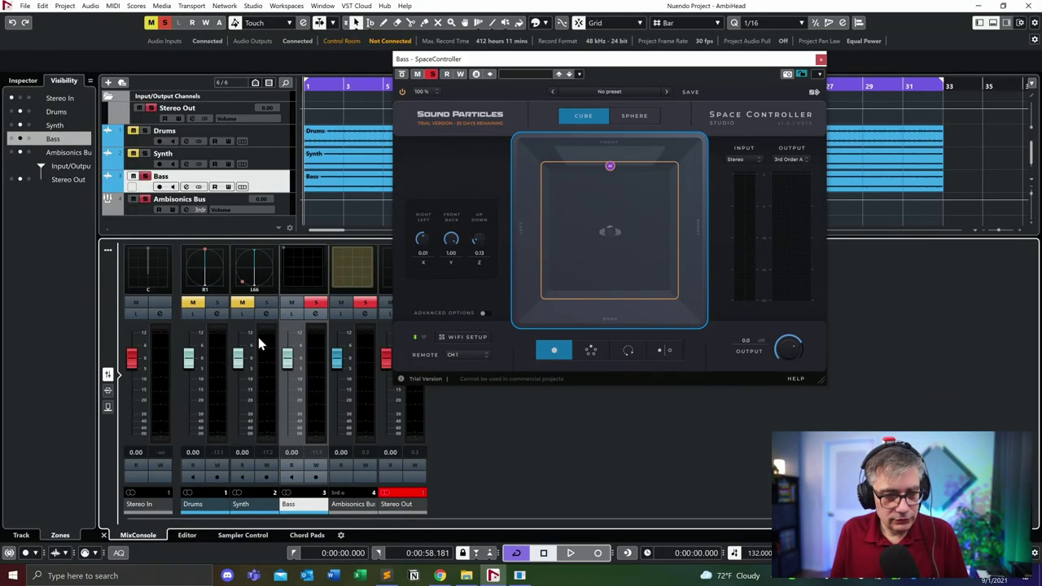
- Set the Synth panner to SpaceController and slide the Bass panner window aside
{"action": "right_click", "coordinate": [255, 272]}
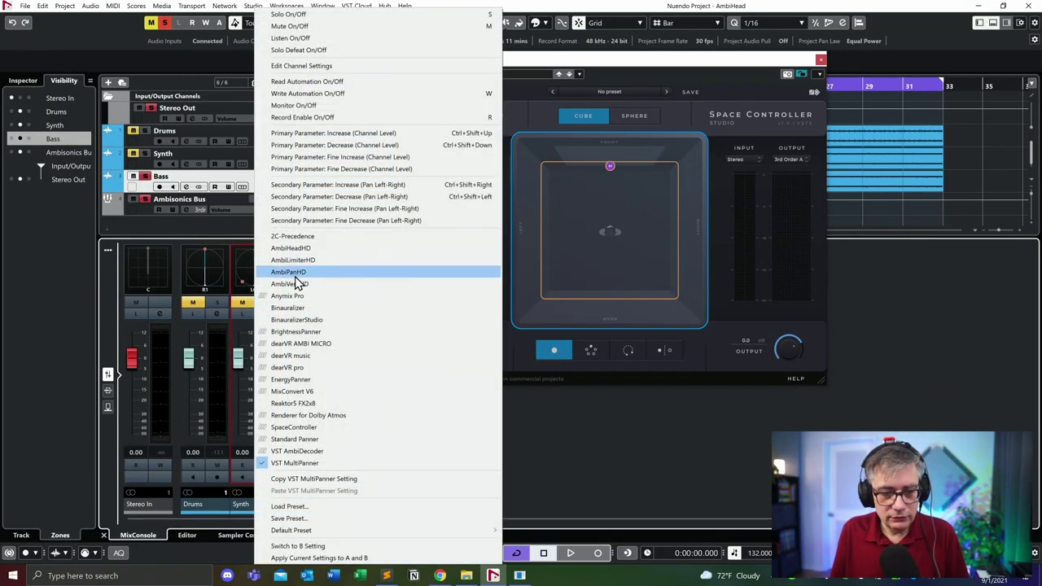
{"action": "left_click", "coordinate": [302, 427]}
{"action": "left_click_drag", "start_coordinate": [698, 52], "coordinate": [747, 45]}
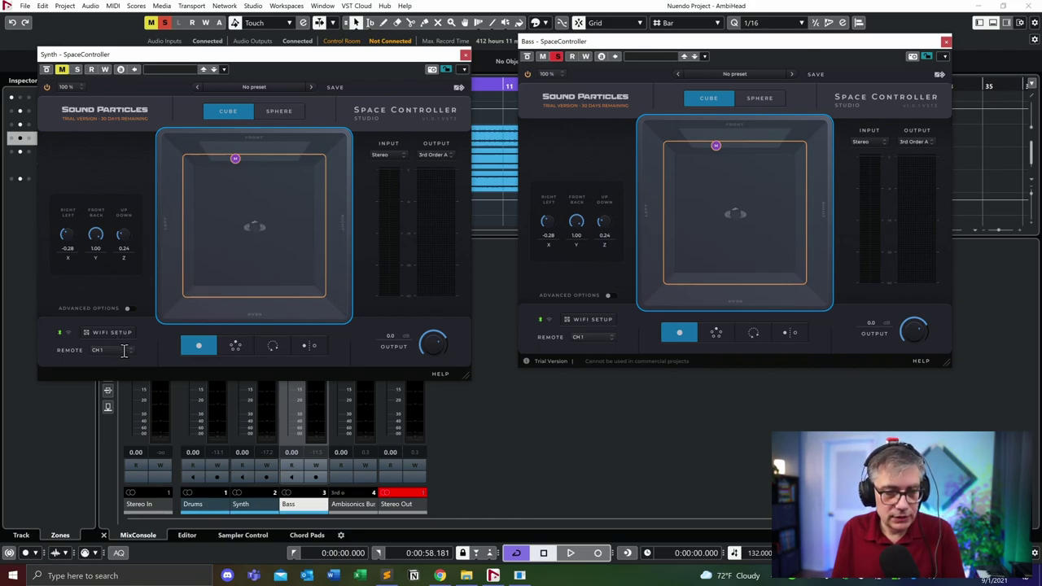
- Move the Synth source to front right (X 1.00, Y 0.99, Z 0.31) and set REMOTE to OFF
{"action": "left_click", "coordinate": [122, 348]}
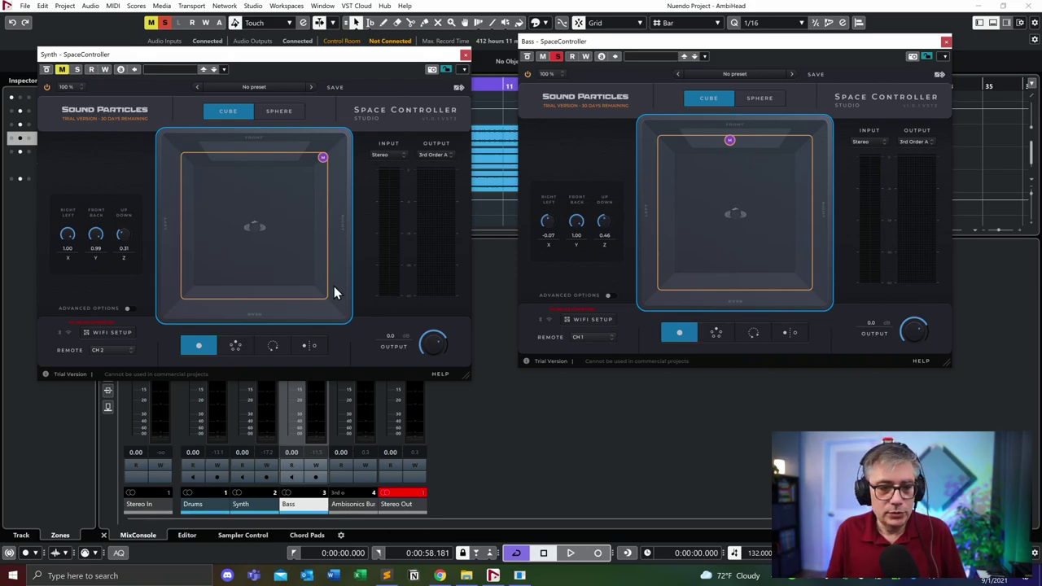
{"action": "left_click", "coordinate": [118, 350]}
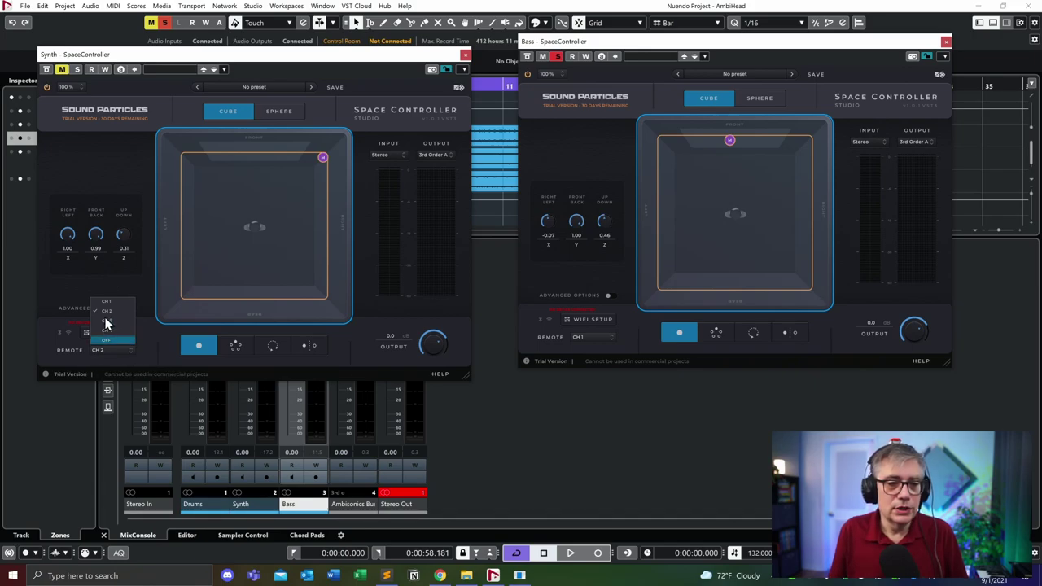
{"action": "left_click", "coordinate": [106, 325]}
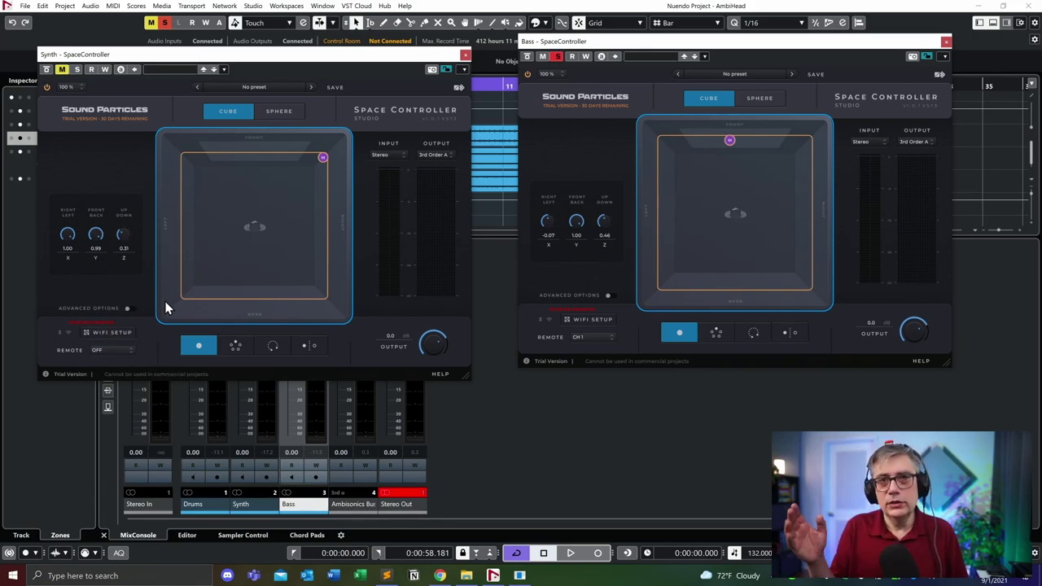